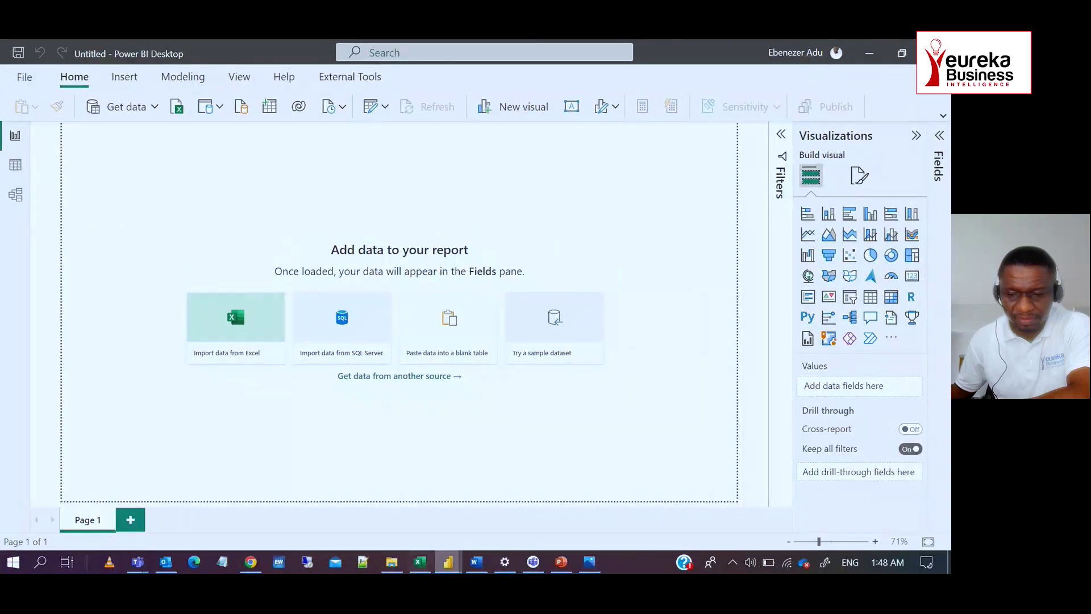
Step: Open the STADIUM page of the worldcup dashboard report
mouse_move(447, 562)
left_click(408, 525)
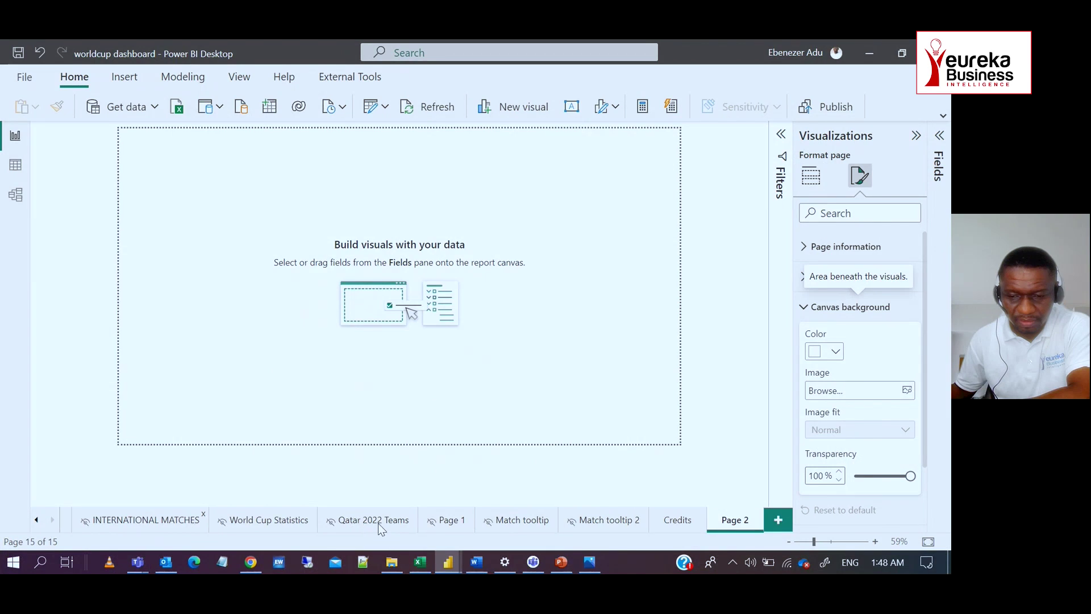
left_click(146, 520)
left_click(37, 520)
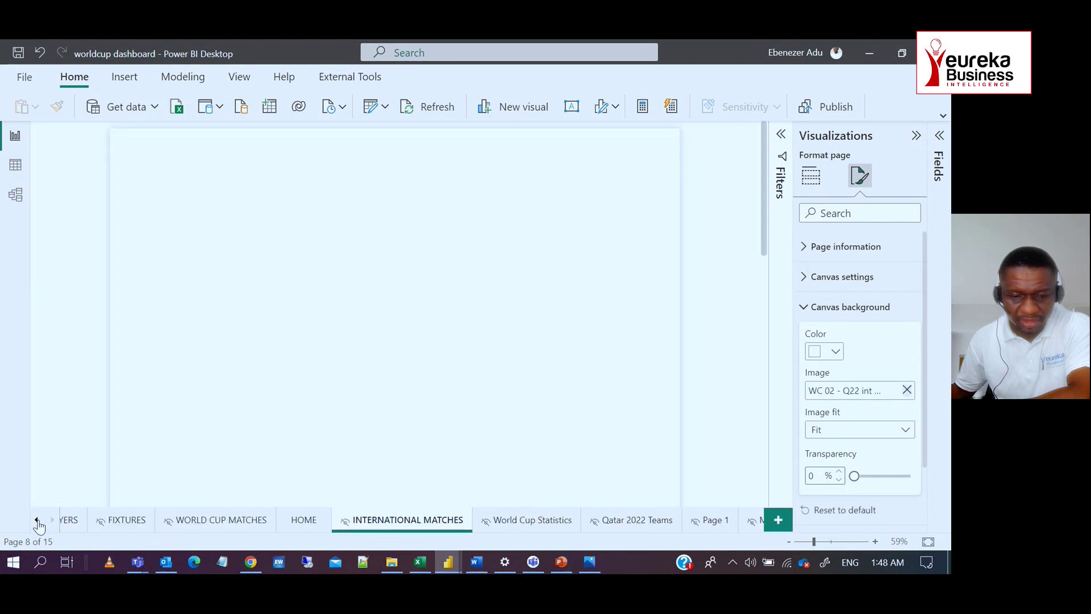
left_click(37, 520)
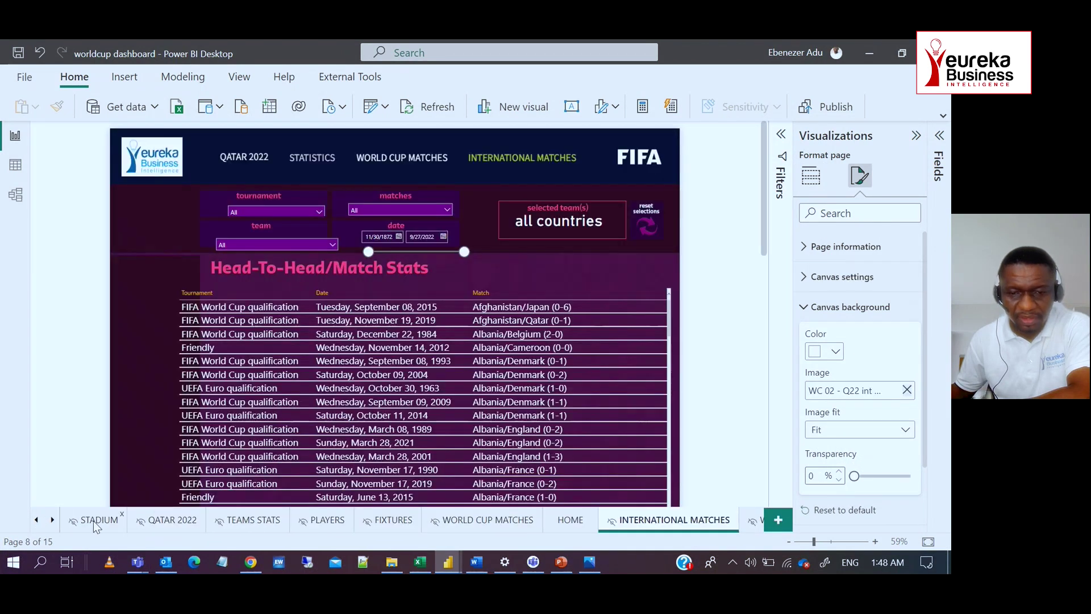
left_click(95, 520)
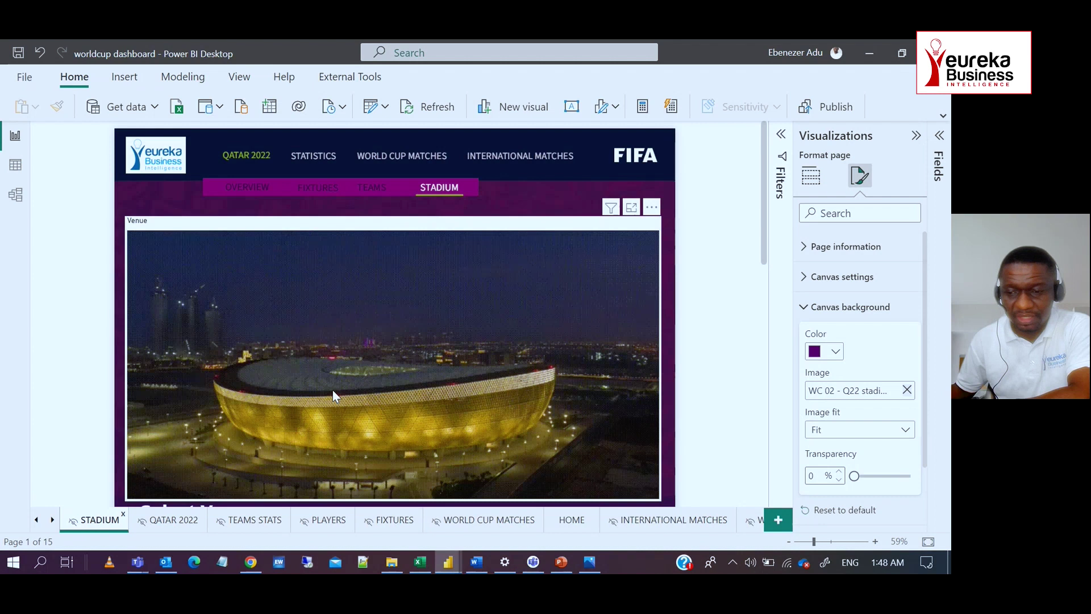
Step: Zoom the STADIUM page out to 41% and open slides newq.gif in Photos
left_click(813, 541)
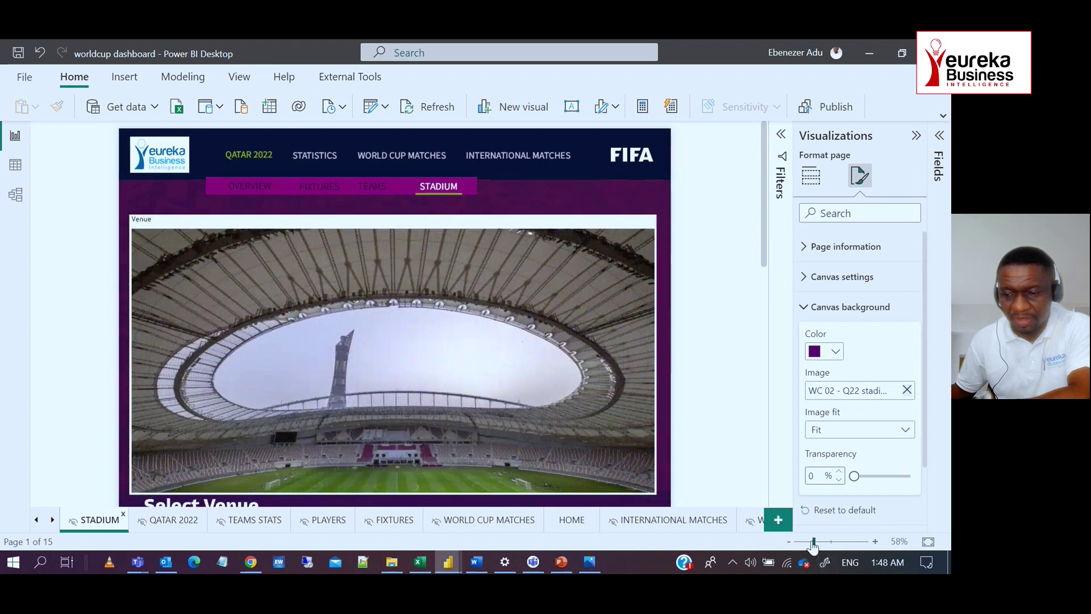
left_click_drag(813, 541, 805, 542)
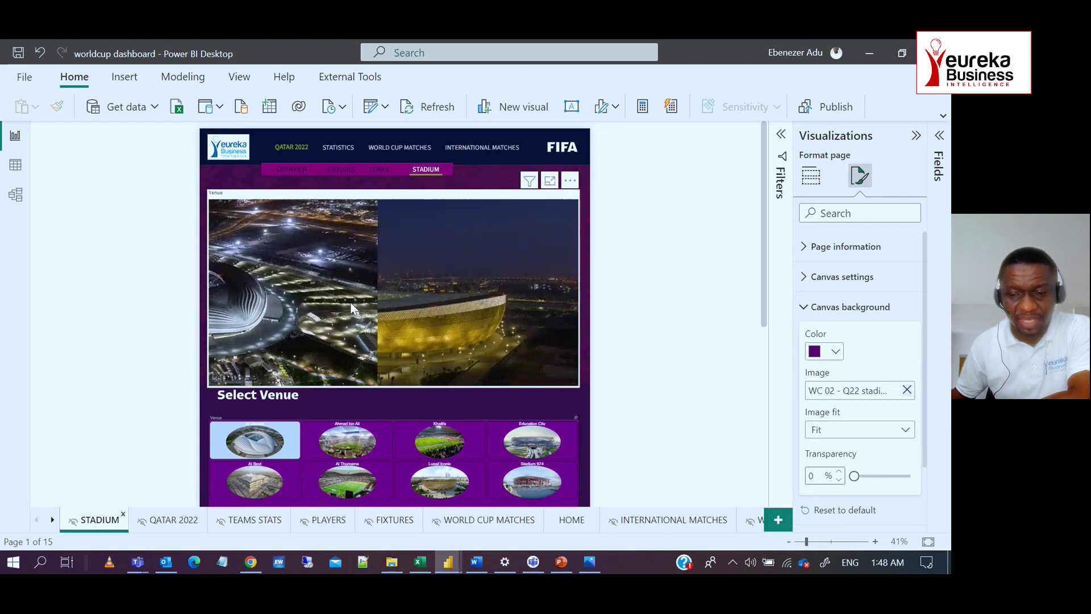
left_click(595, 561)
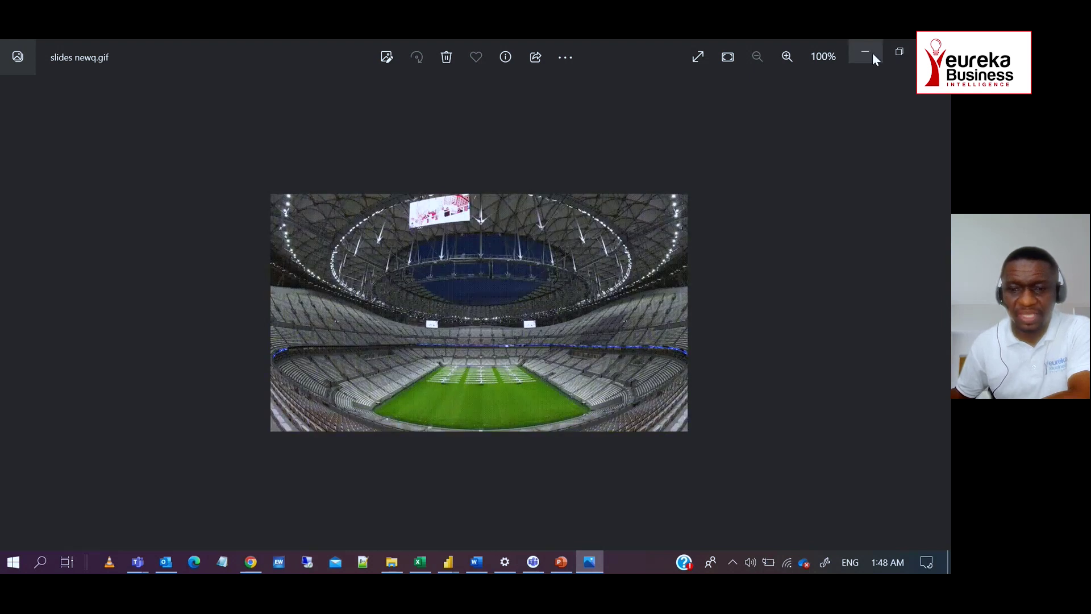
Step: Minimize the slides newq.gif viewer to return to the STADIUM page
left_click(872, 55)
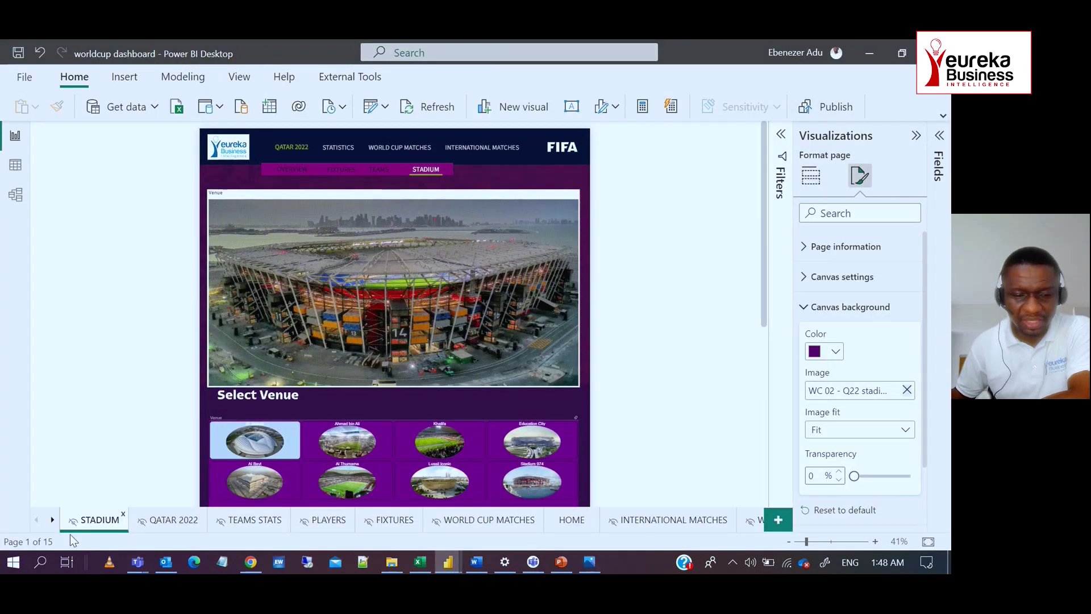
Step: Open blank Page 2 at 67% zoom with the Build visual types showing
left_click(51, 519)
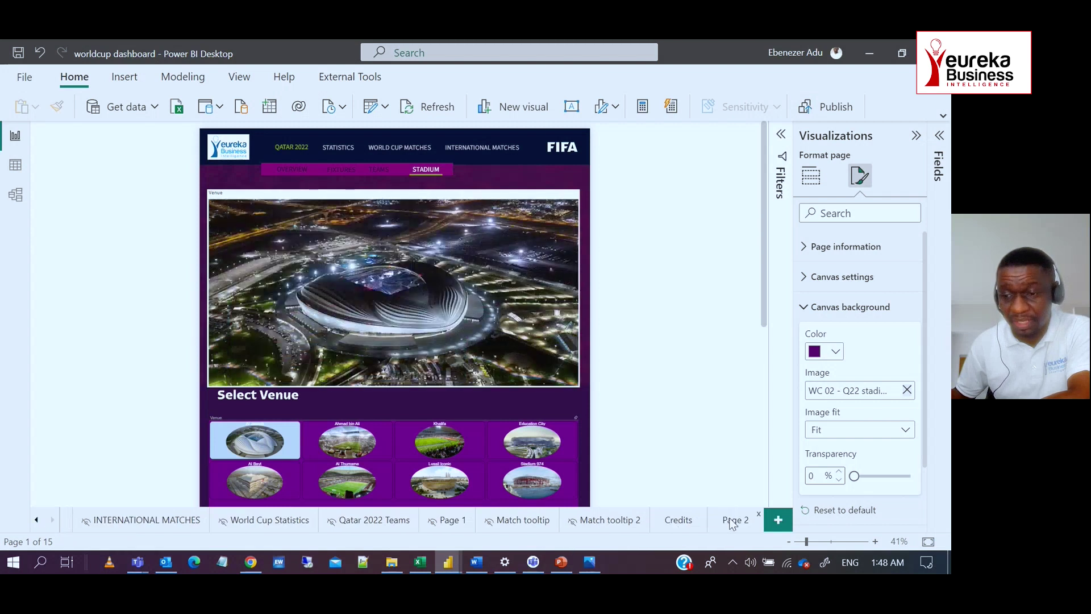
left_click(732, 521)
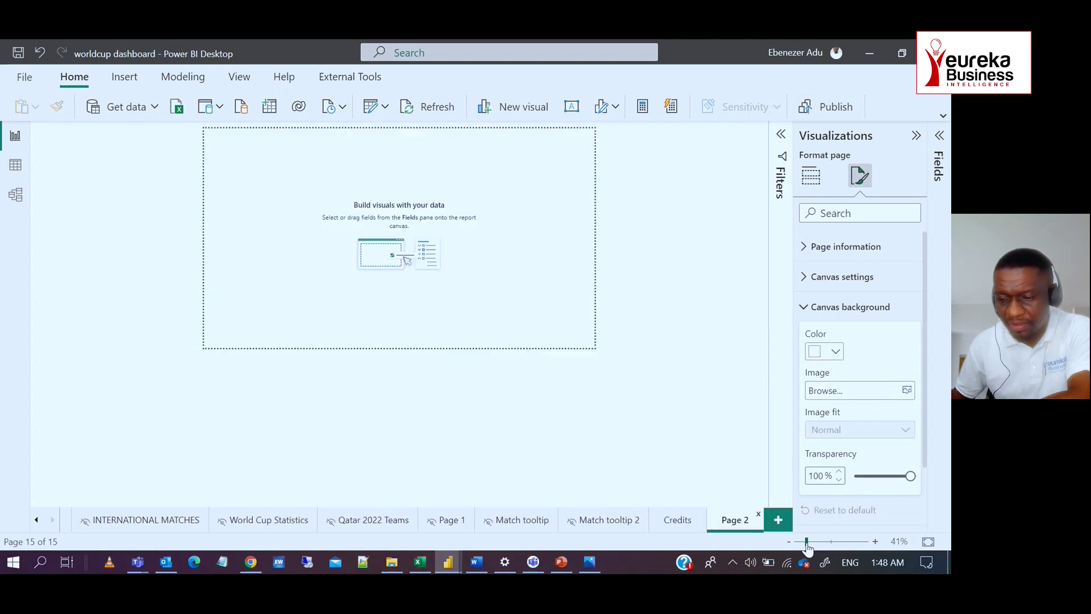
left_click_drag(806, 543, 817, 543)
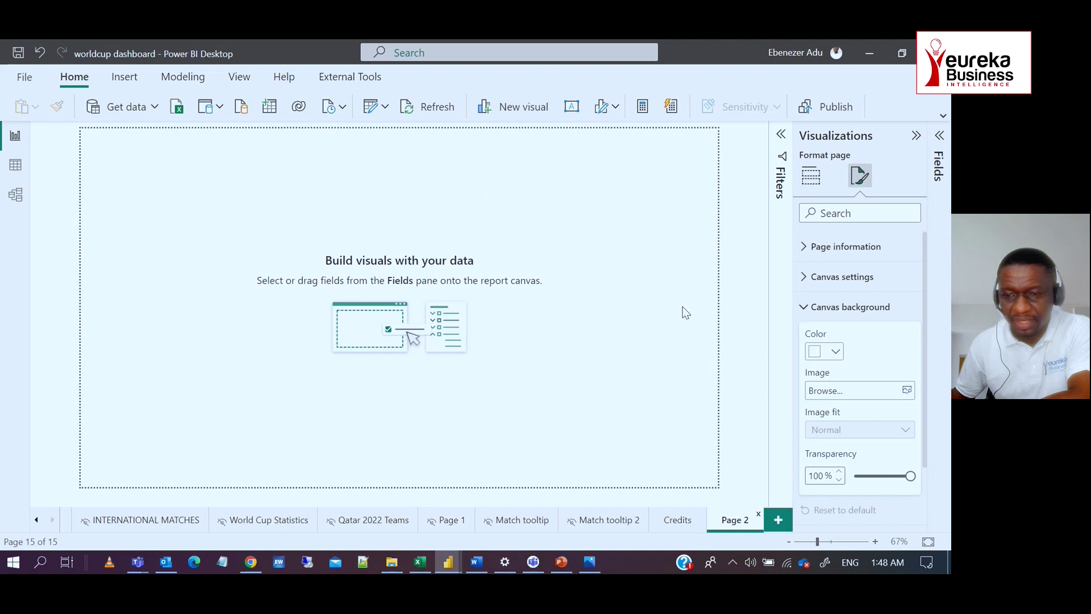
left_click(811, 176)
left_click(859, 175)
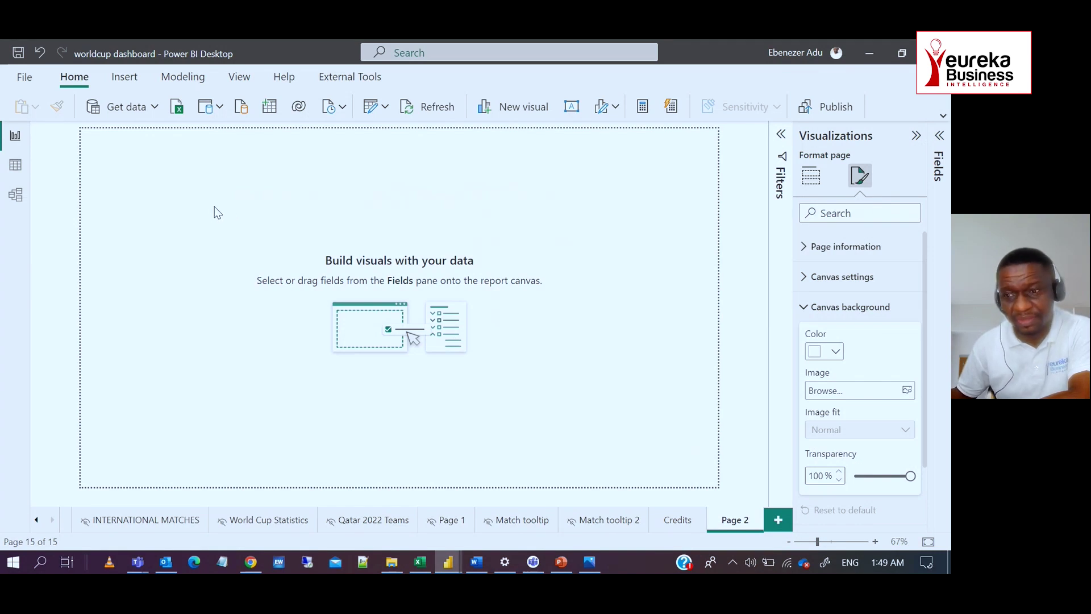
left_click(809, 178)
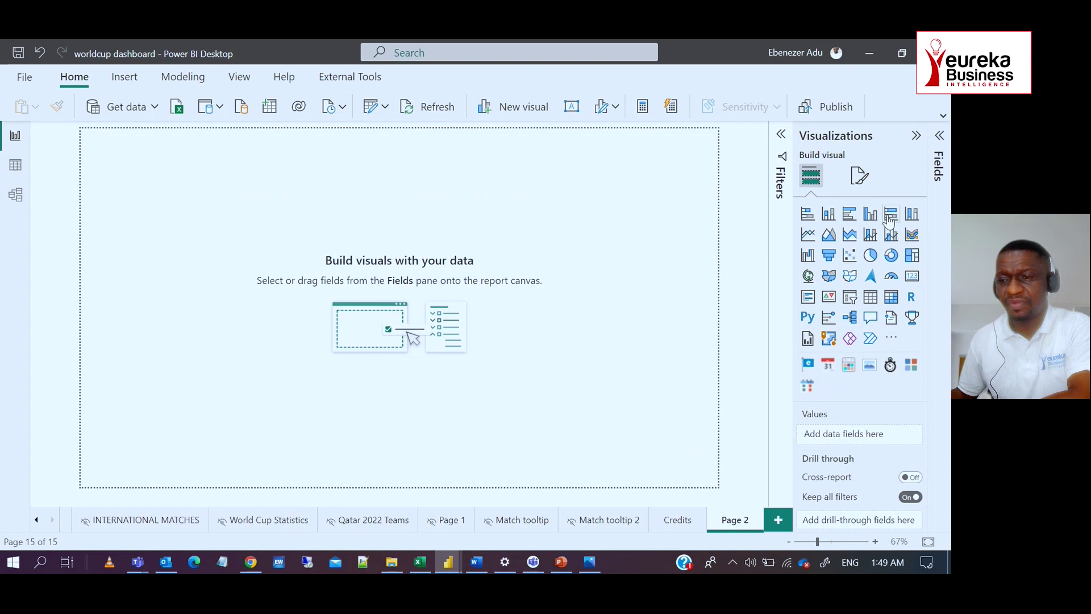
Step: Add an empty line chart to Page 2 and move it toward the centre
left_click(808, 235)
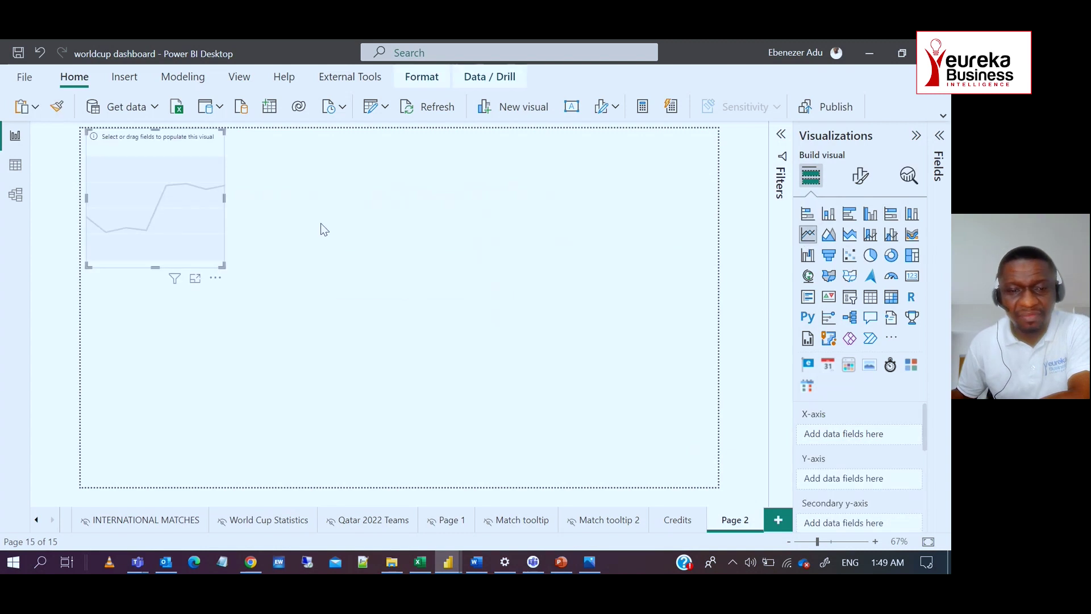
left_click_drag(185, 231, 438, 329)
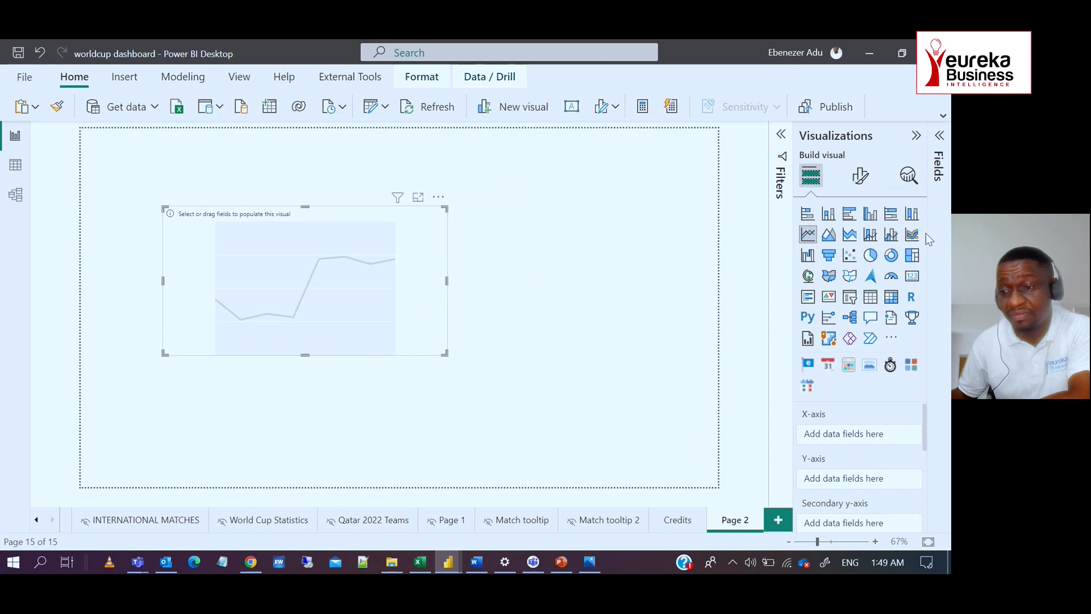
left_click(860, 176)
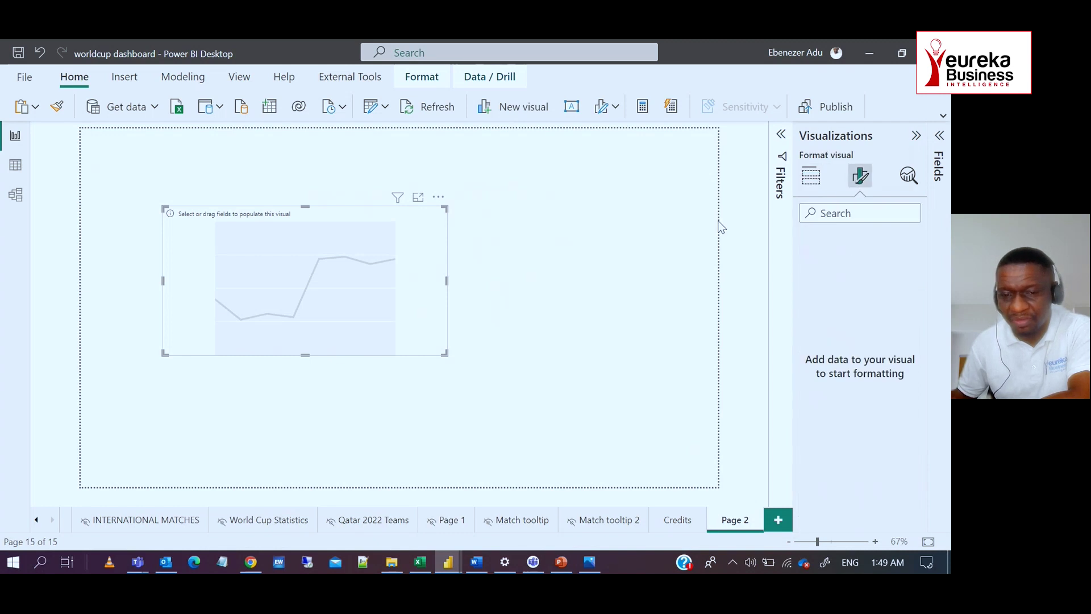
Step: Put the Stadium table's Venue field on the chart's X-axis, then reposition and enlarge it
left_click(939, 136)
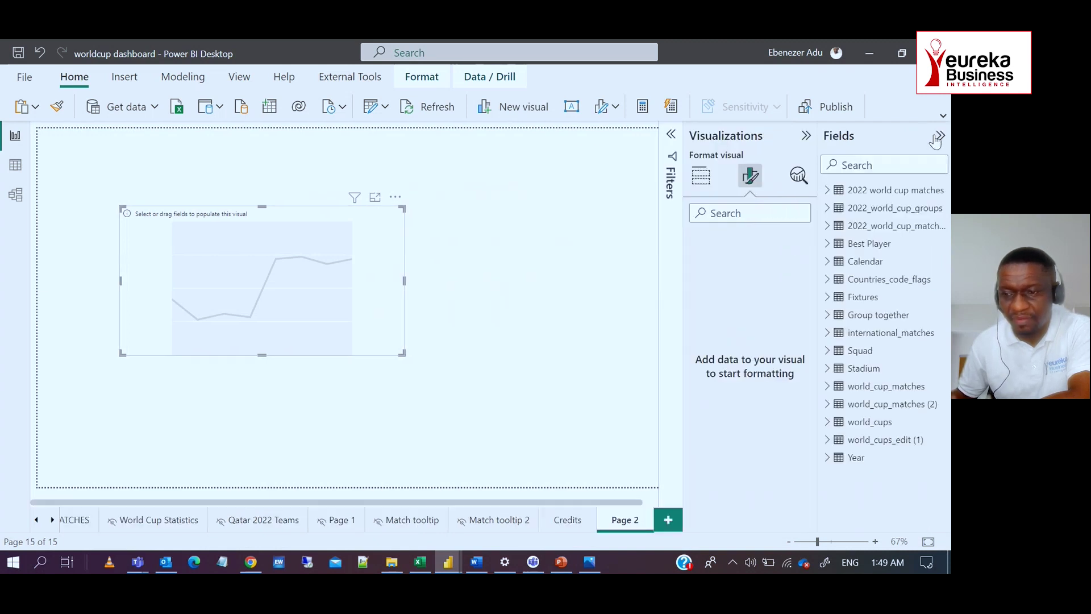
left_click(829, 369)
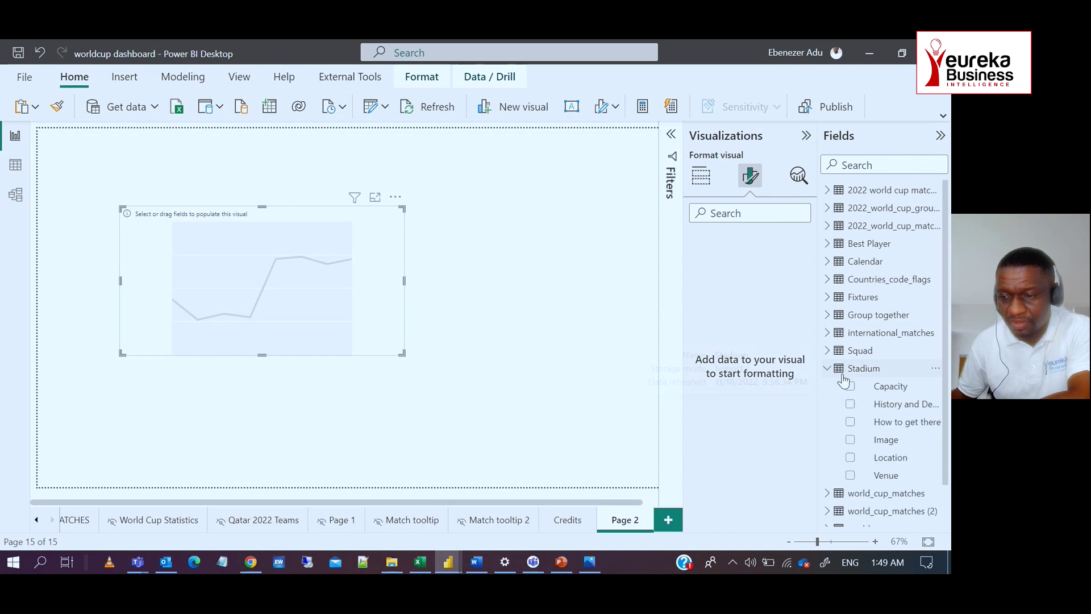
left_click_drag(850, 479, 170, 301)
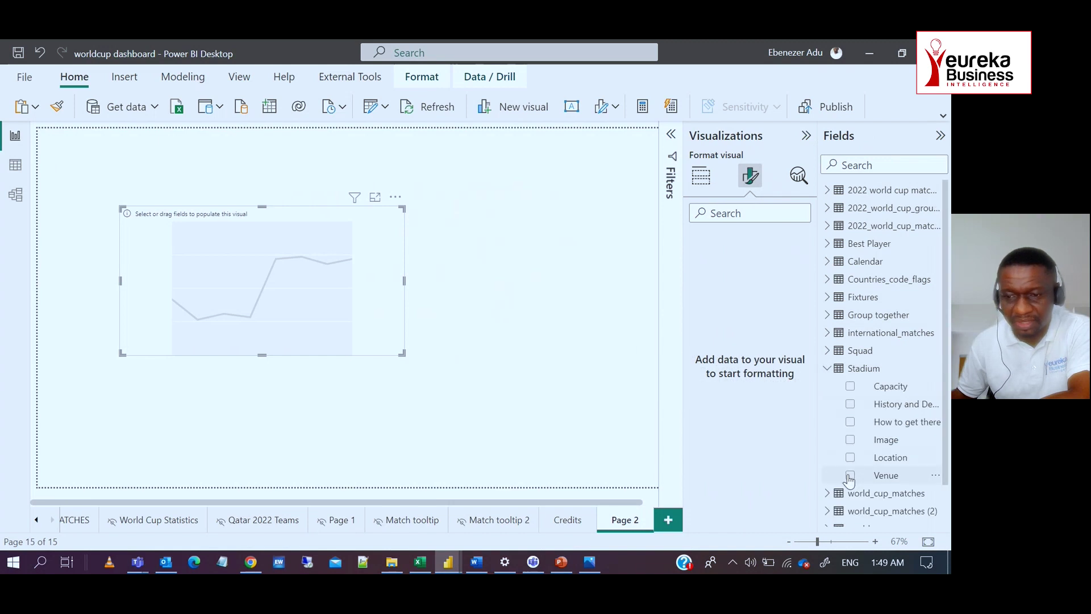
left_click(701, 181)
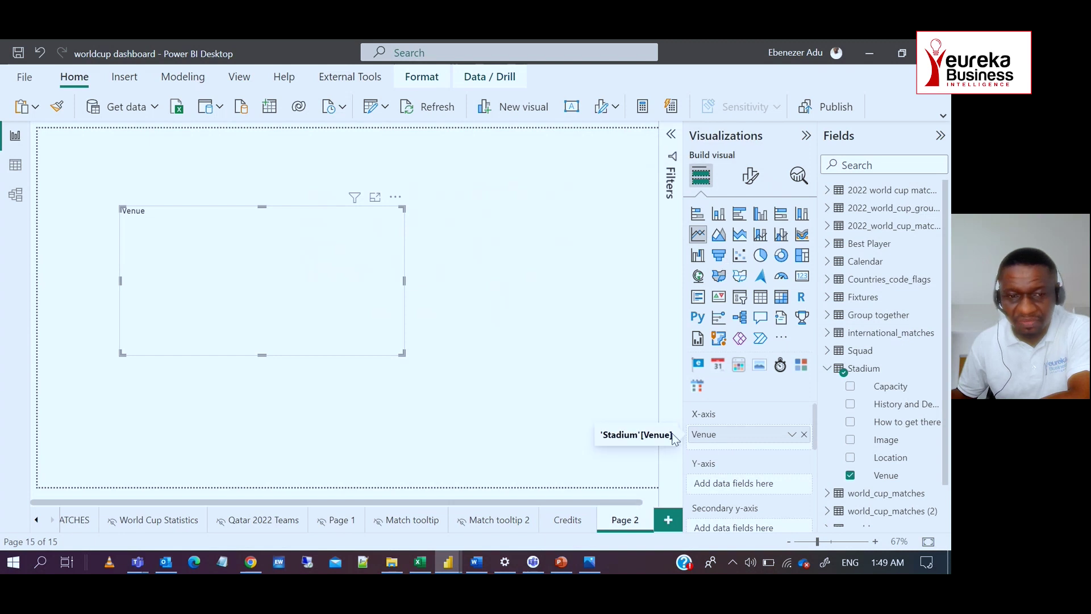
left_click_drag(187, 247, 207, 207)
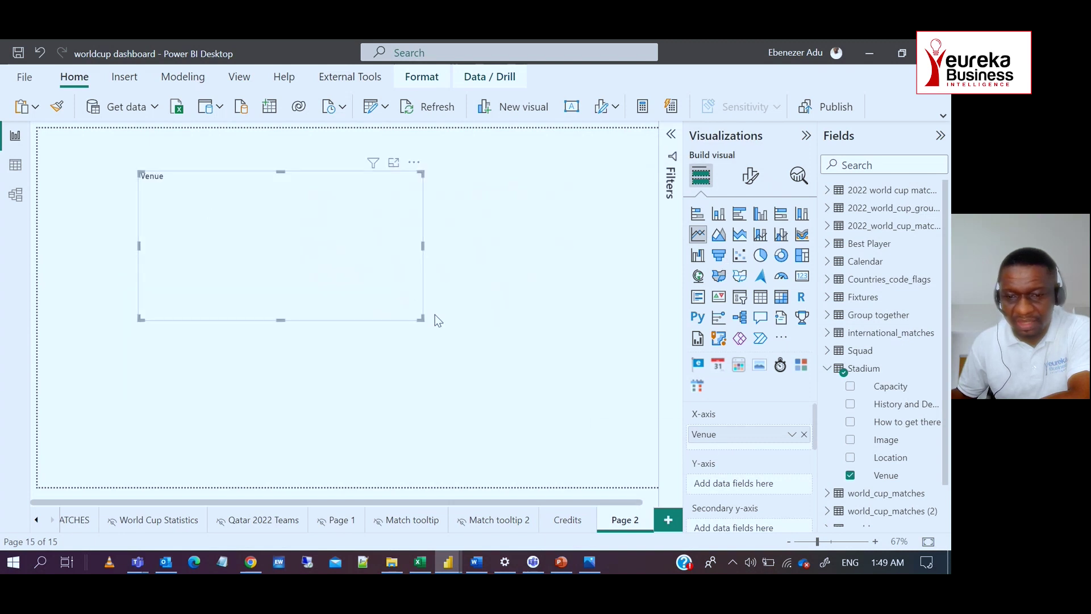
left_click_drag(421, 319, 438, 344)
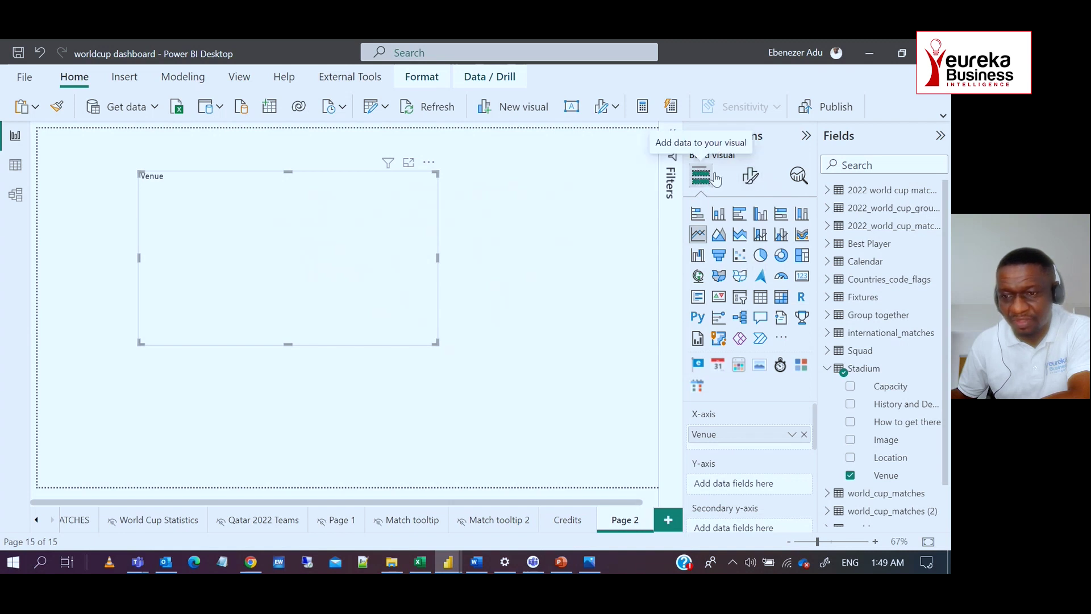
Step: Filter the chart's format options by 'backg' to Plot area background and enlarge the chart slightly
left_click(750, 179)
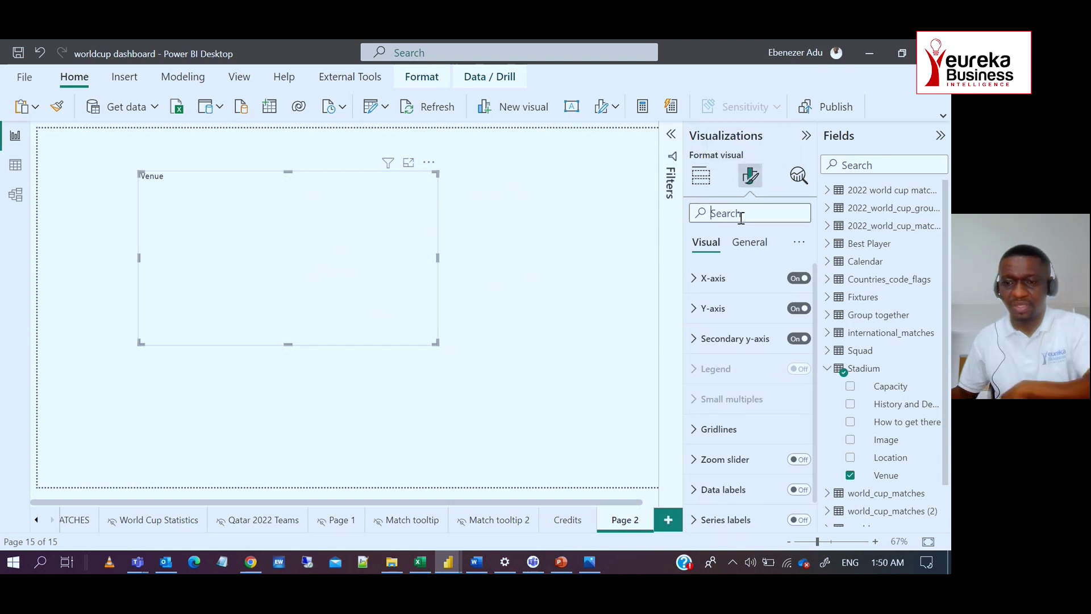
left_click(723, 212)
type("bac")
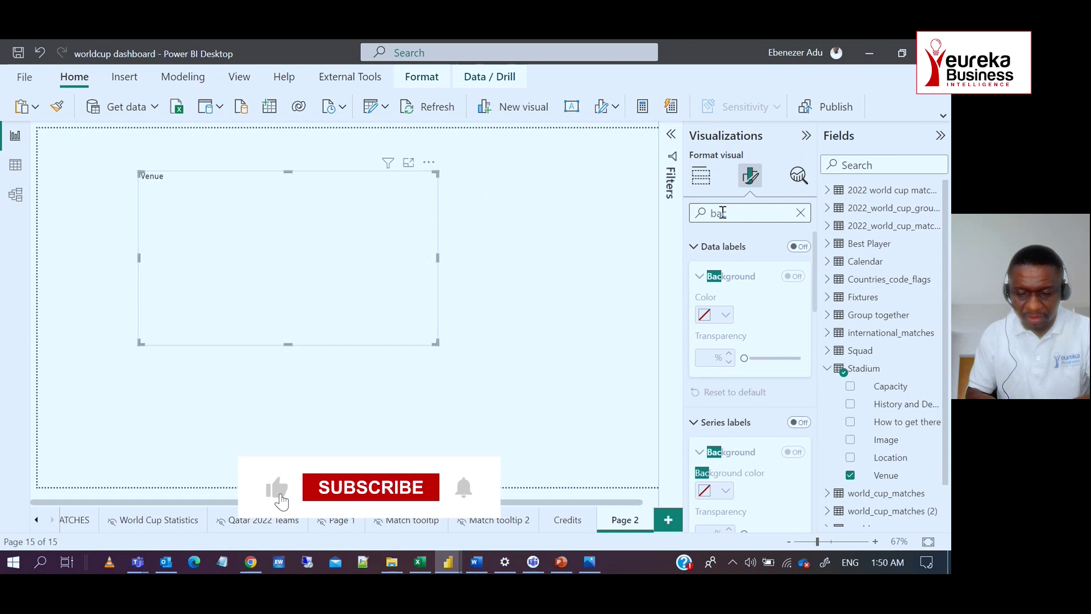
type("kg")
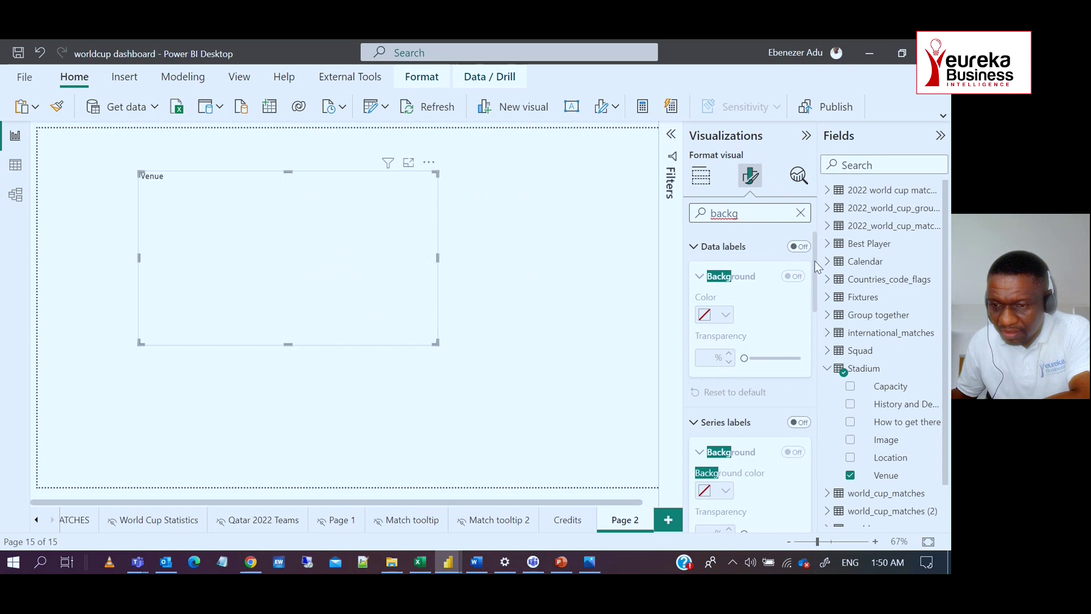
left_click_drag(815, 266, 815, 287)
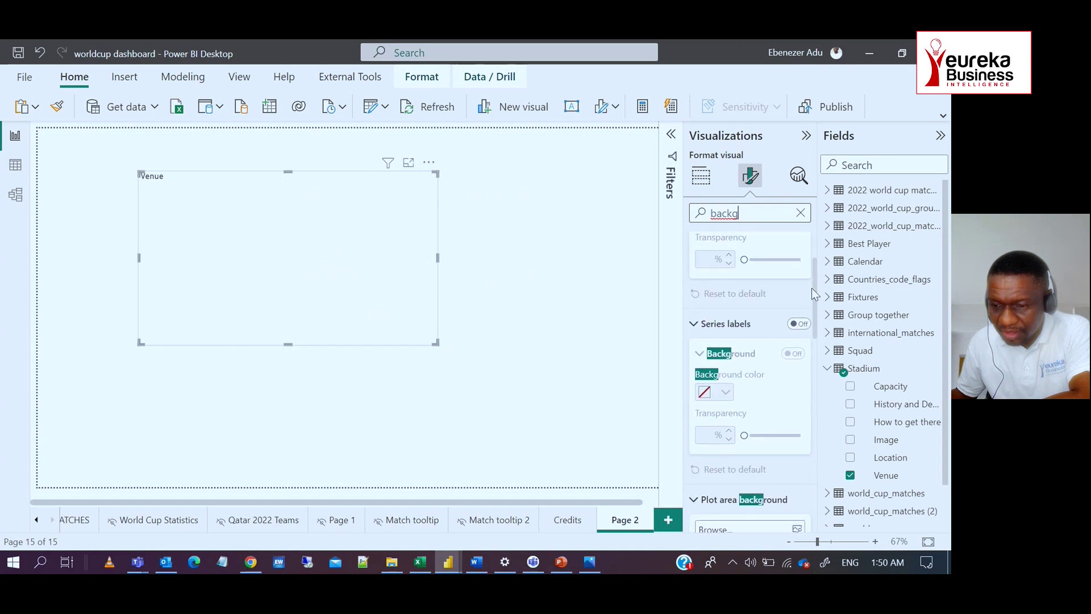
left_click_drag(811, 287, 809, 339)
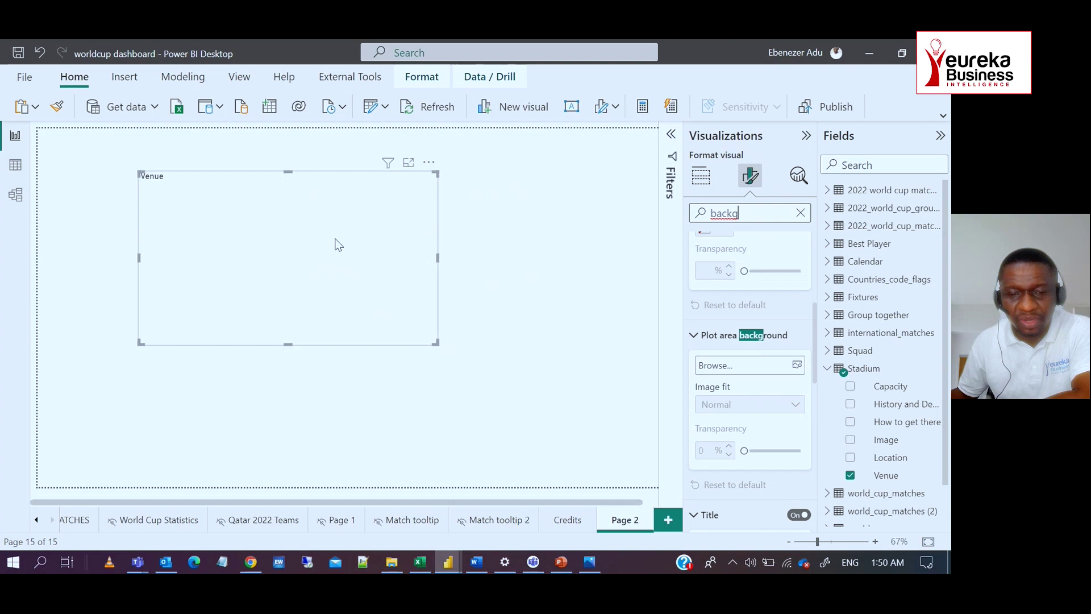
left_click_drag(438, 343, 457, 353)
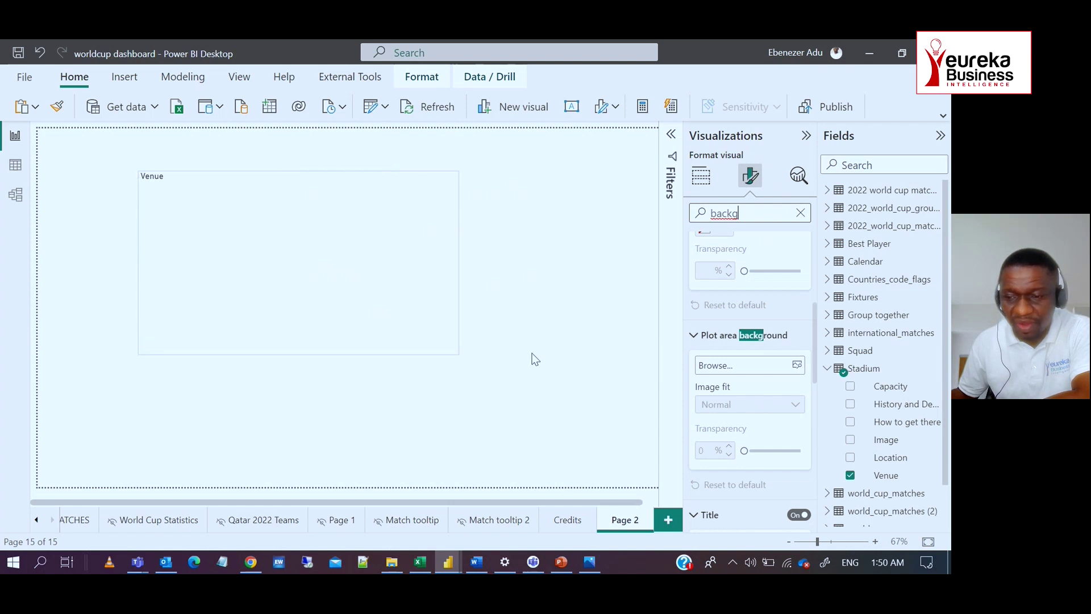
Step: Set the plot area background image to slides newq.gif from Downloads
left_click(798, 365)
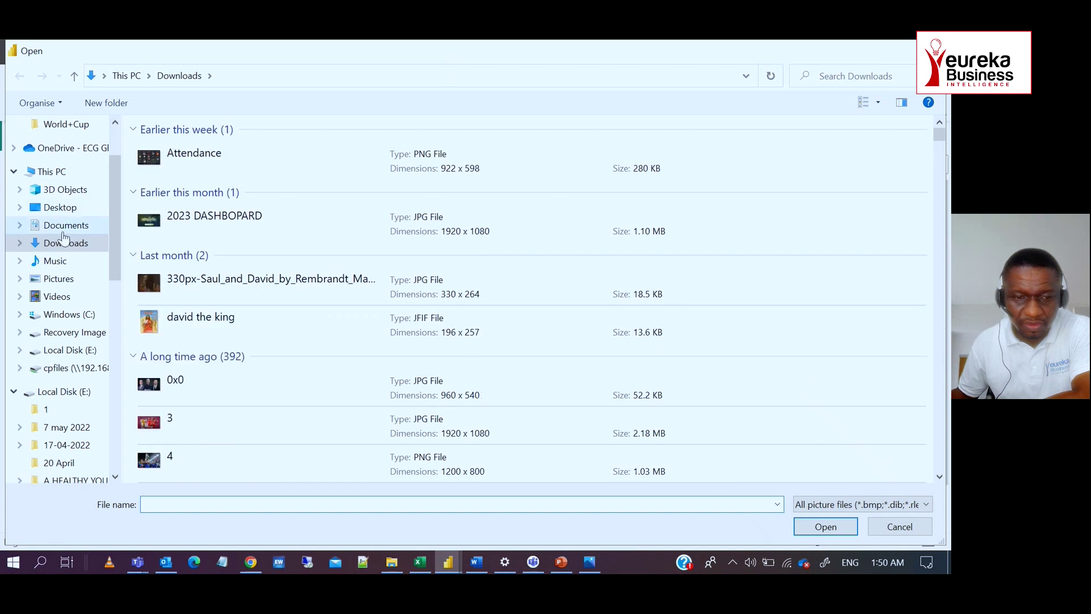
left_click(849, 74)
type("gif")
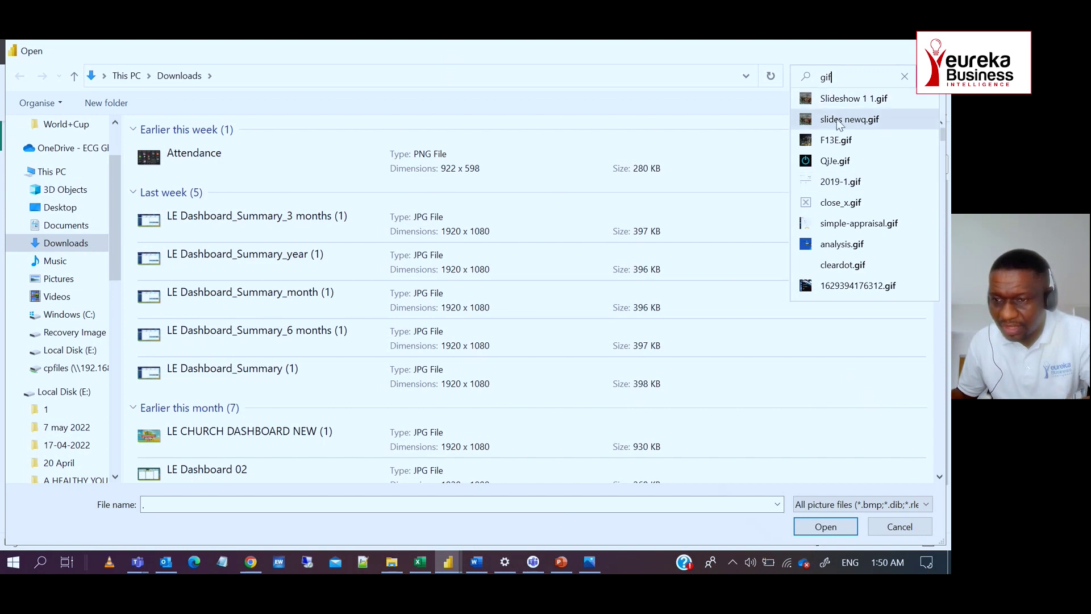
left_click(822, 78)
type("slides")
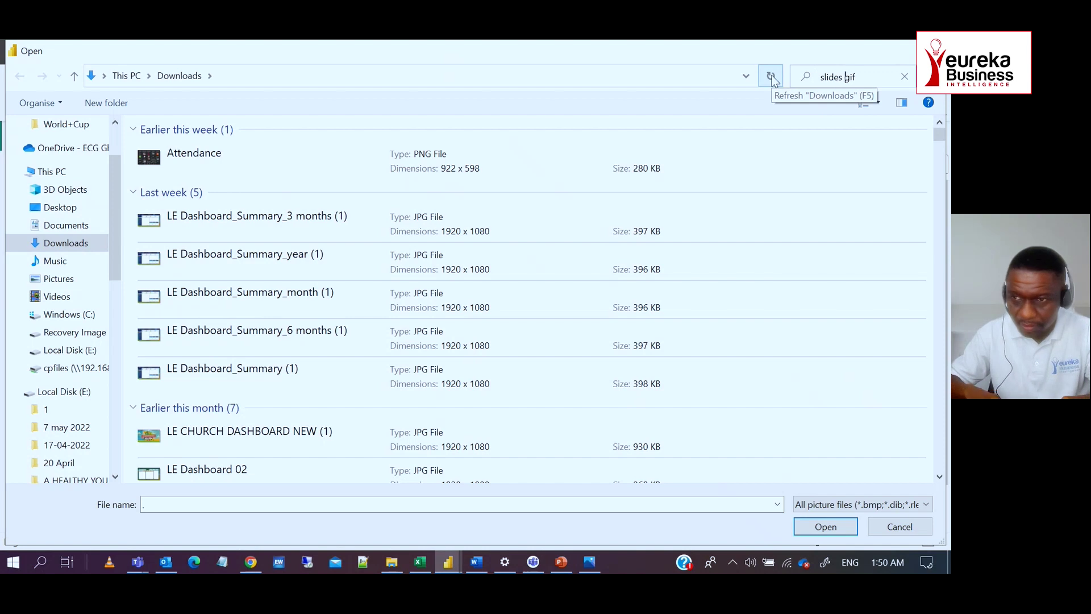
key("Tab")
left_click(771, 77)
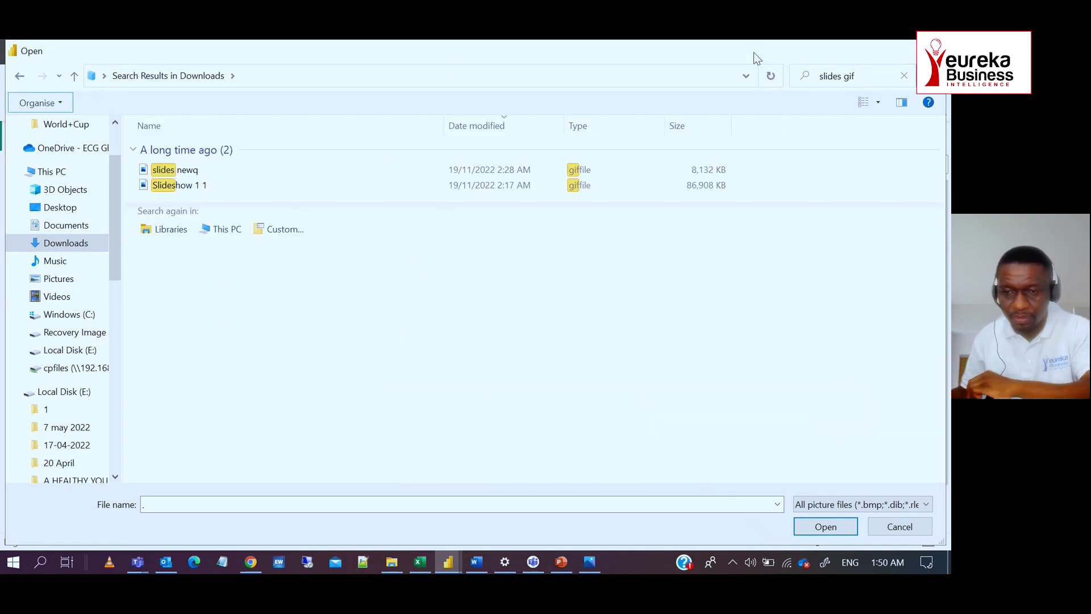
left_click(335, 171)
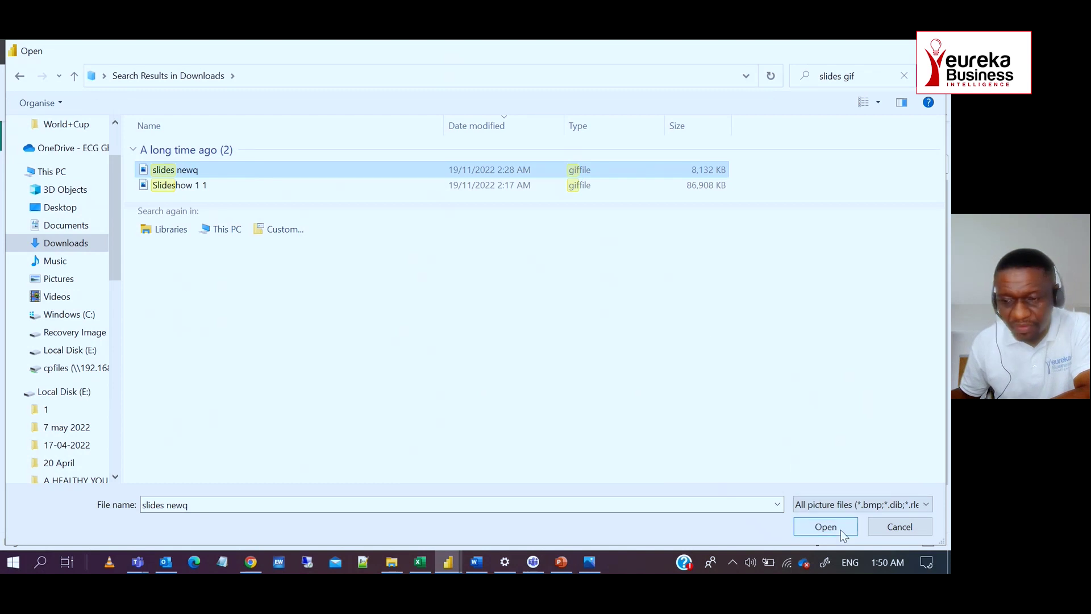
left_click(826, 527)
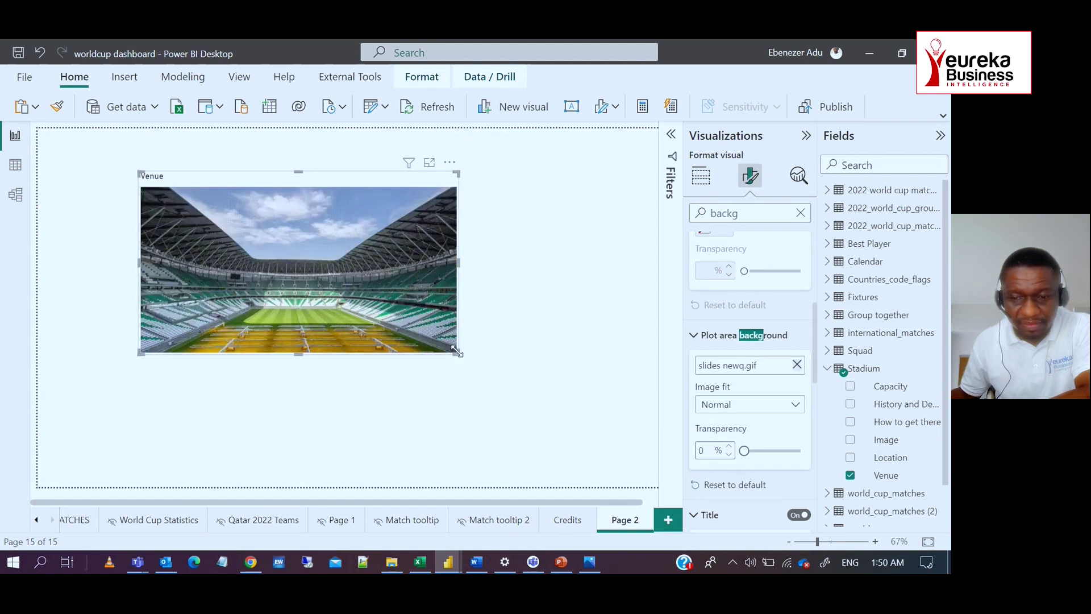
Step: Make the Venue chart wider and taller, then search 'background' in the Format pane
left_click_drag(457, 352, 486, 382)
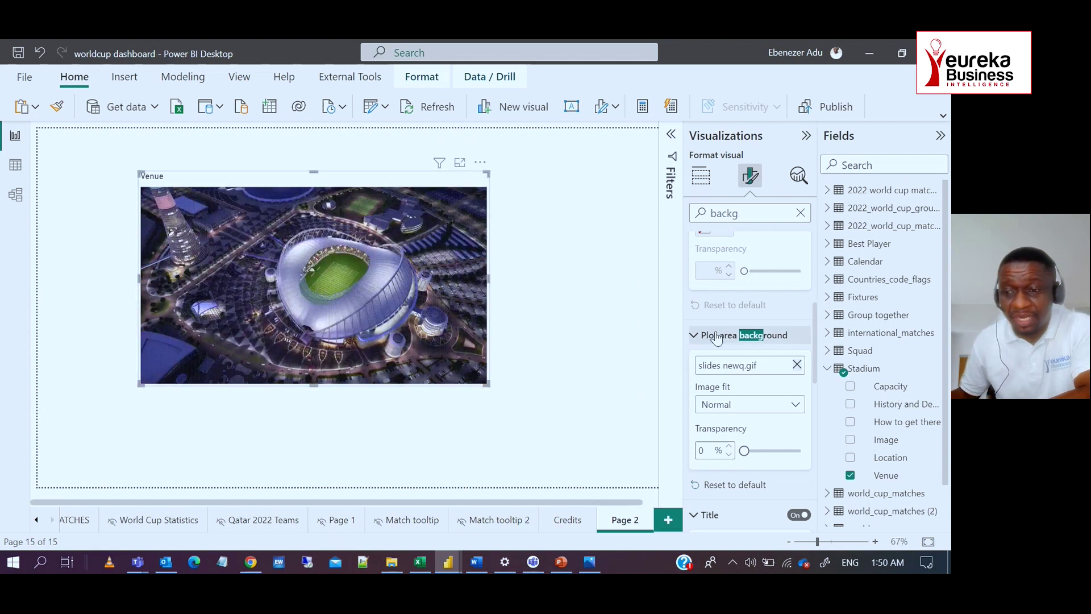
left_click(703, 178)
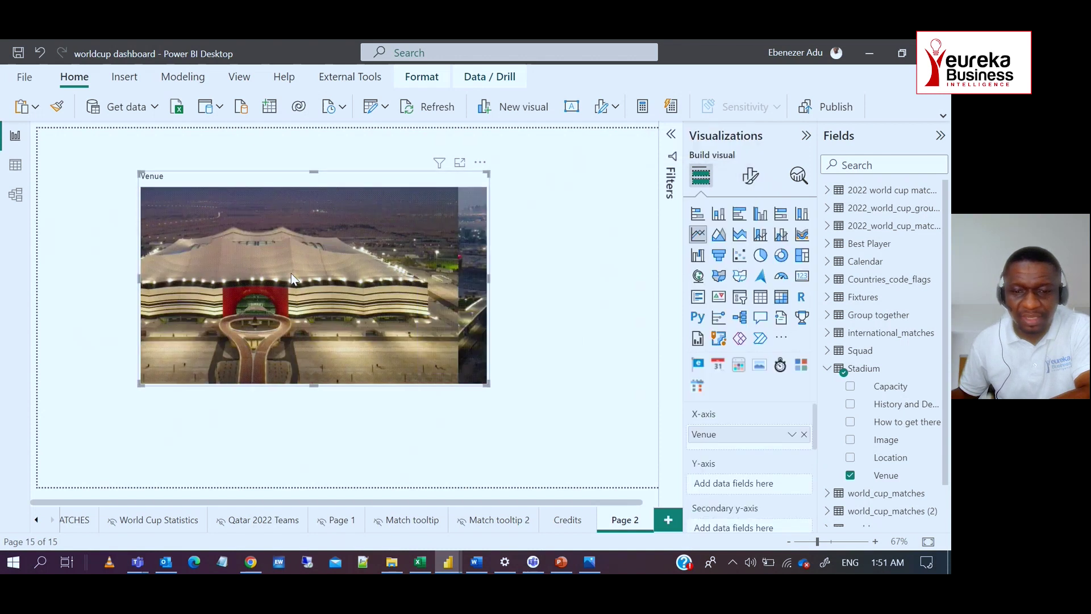
left_click_drag(487, 384, 530, 382)
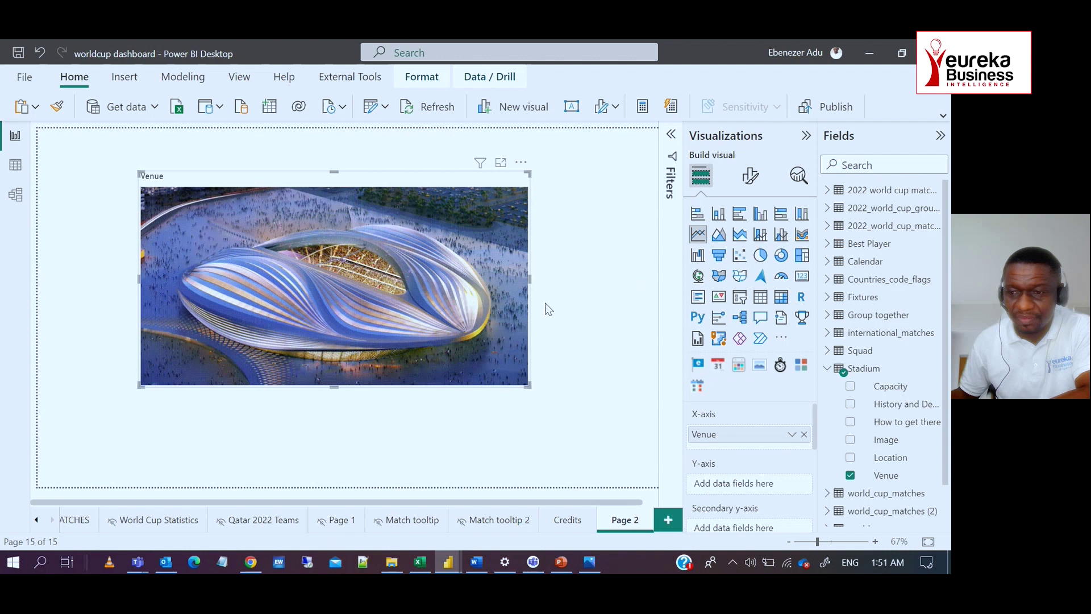
left_click(749, 177)
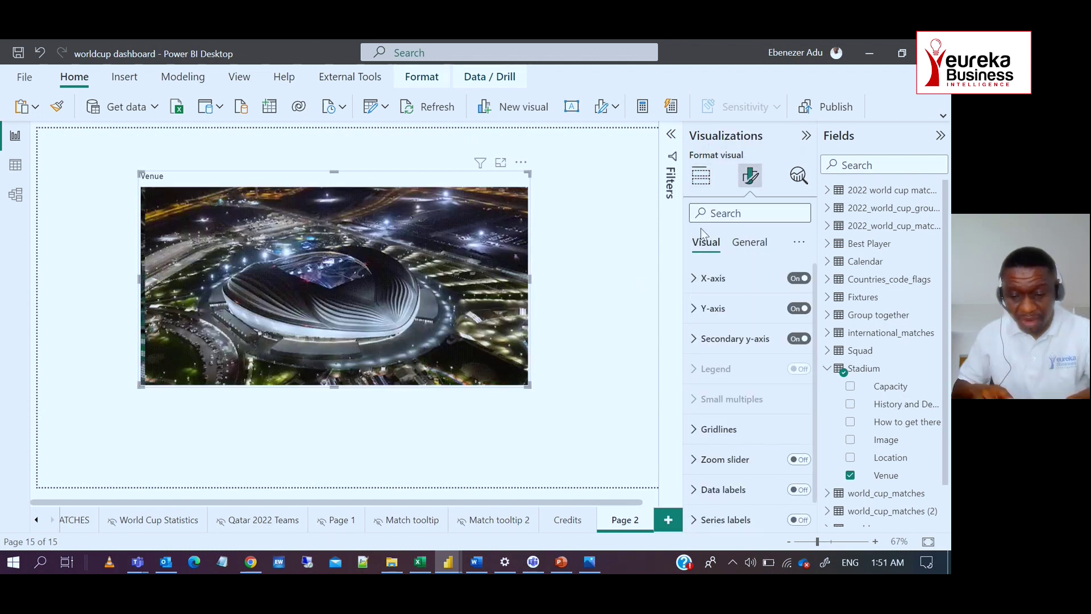
type("background")
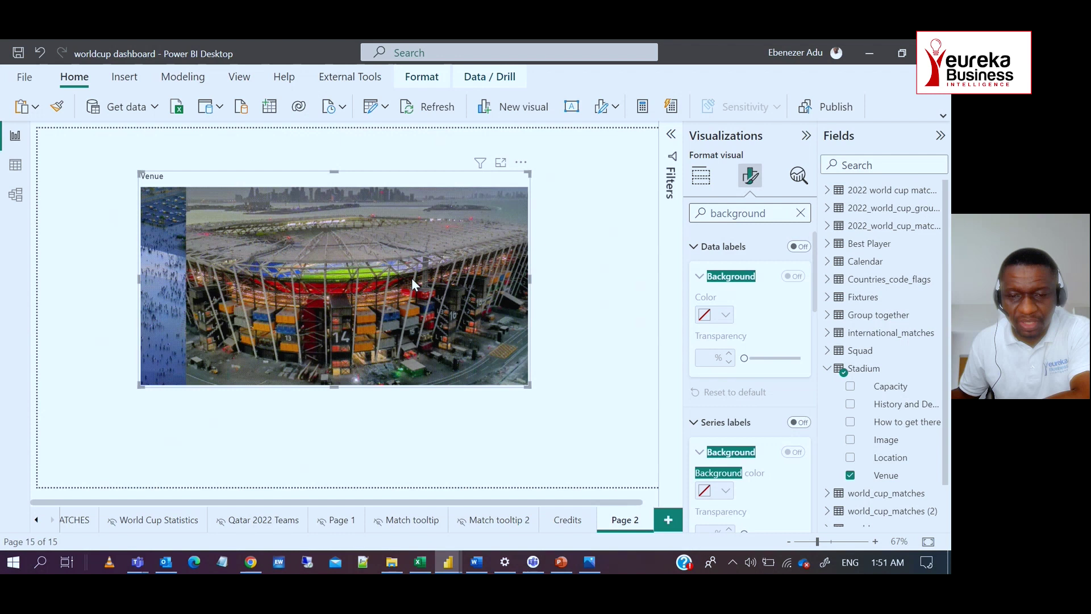
scroll(812, 352, "down", 5)
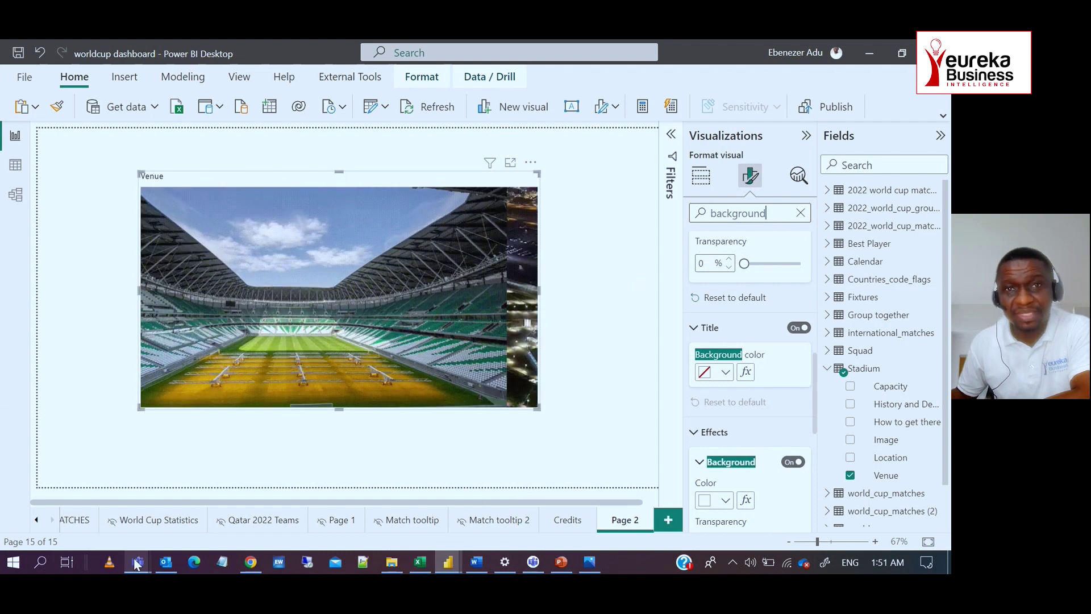
mouse_move(137, 563)
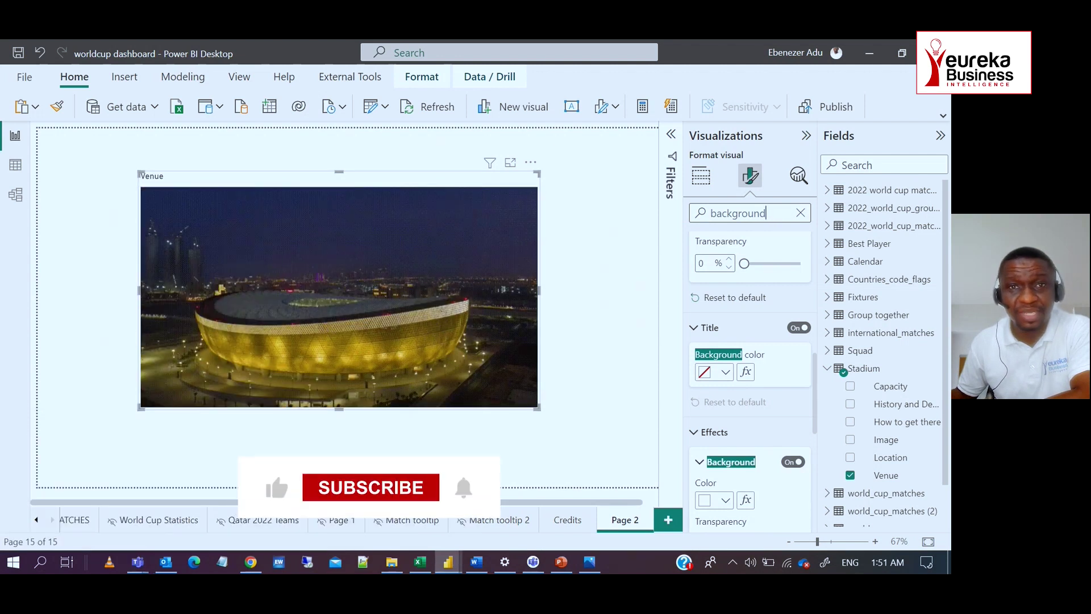